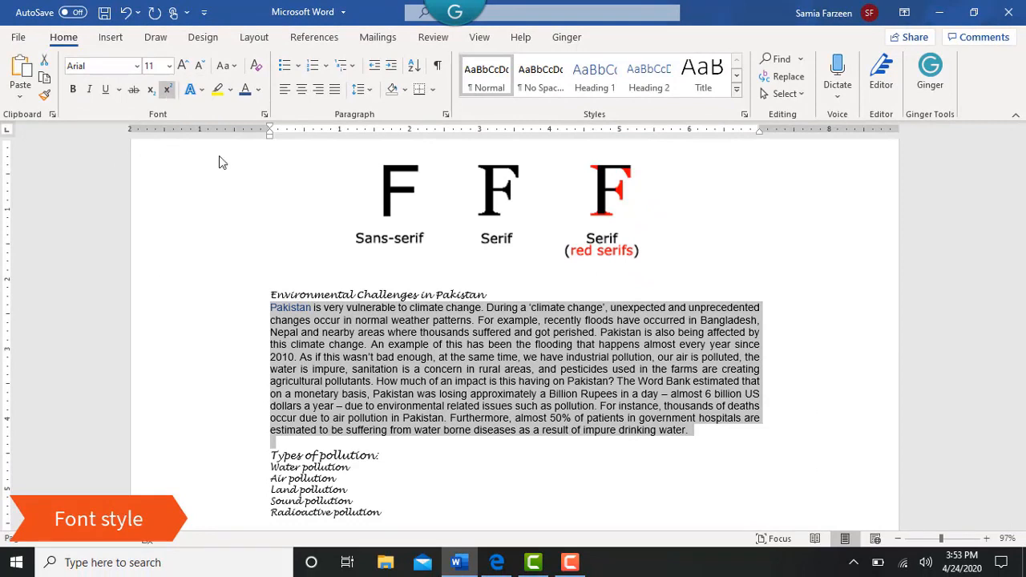
Step: Set the font size of the body text under "Environmental Challenges in Pakistan" to 11
{"action": "left_click", "coordinate": [469, 457]}
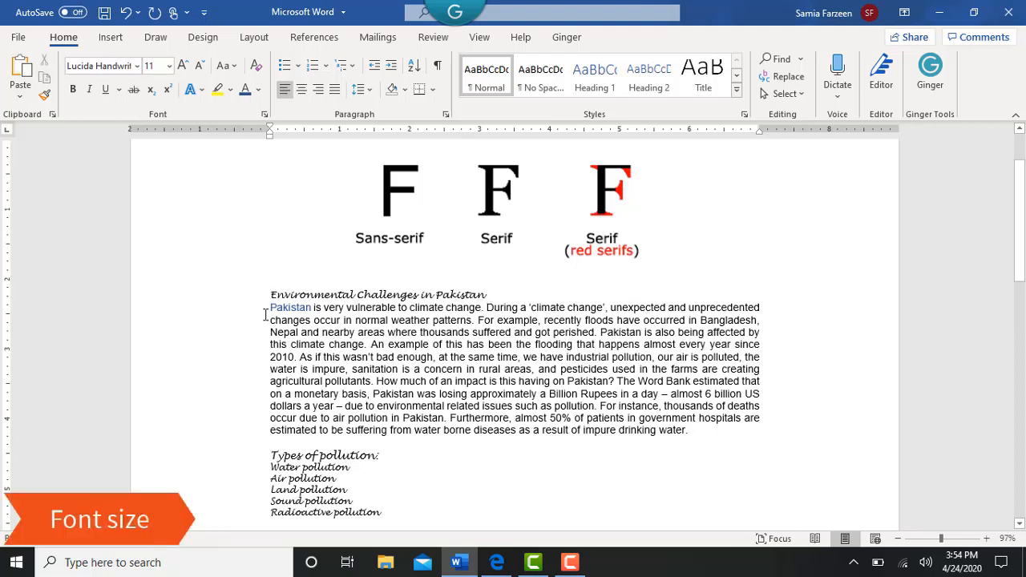
{"action": "left_click_drag", "start_coordinate": [268, 318], "coordinate": [697, 437]}
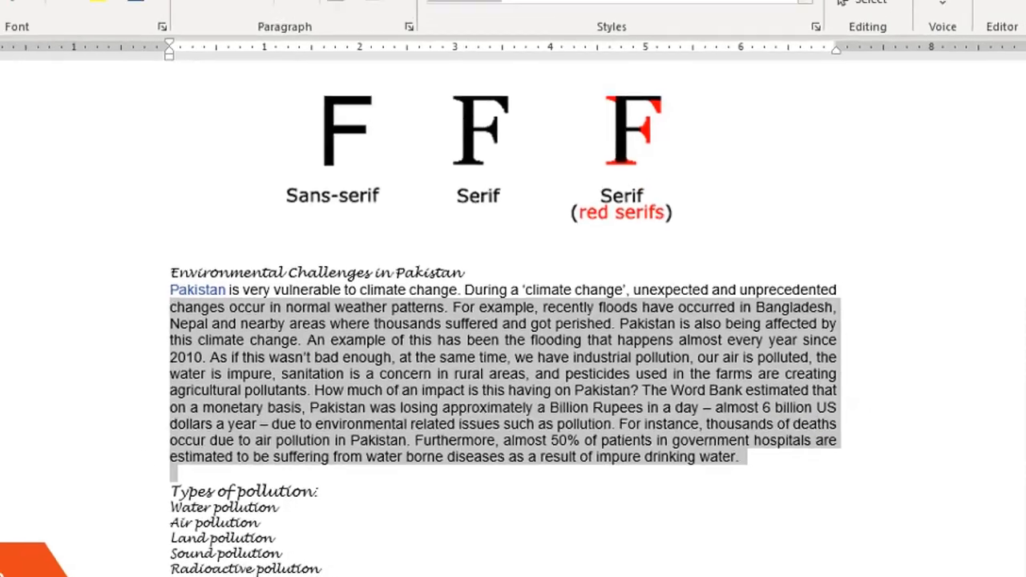
{"action": "left_click", "coordinate": [168, 66]}
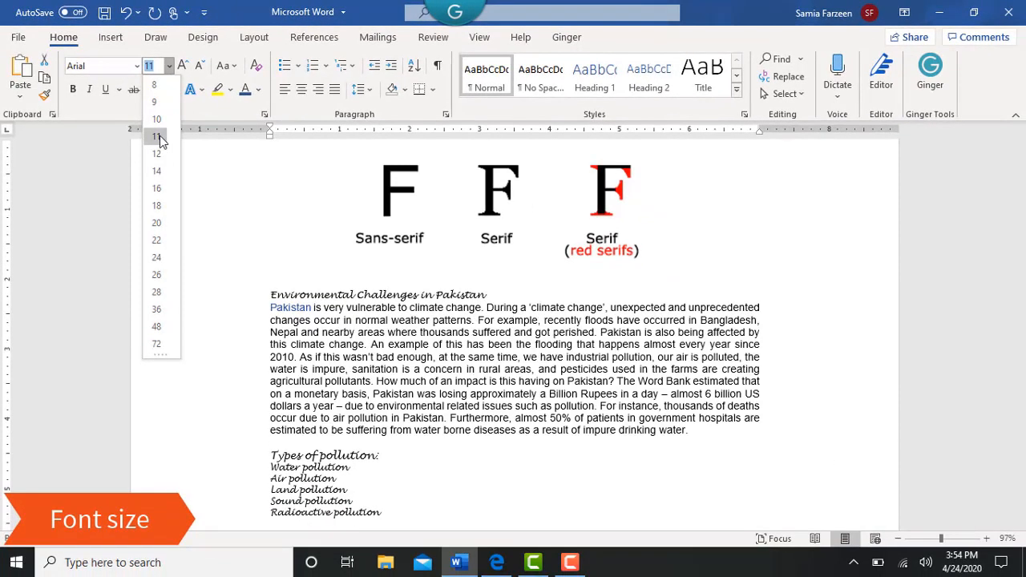
{"action": "left_click", "coordinate": [158, 136]}
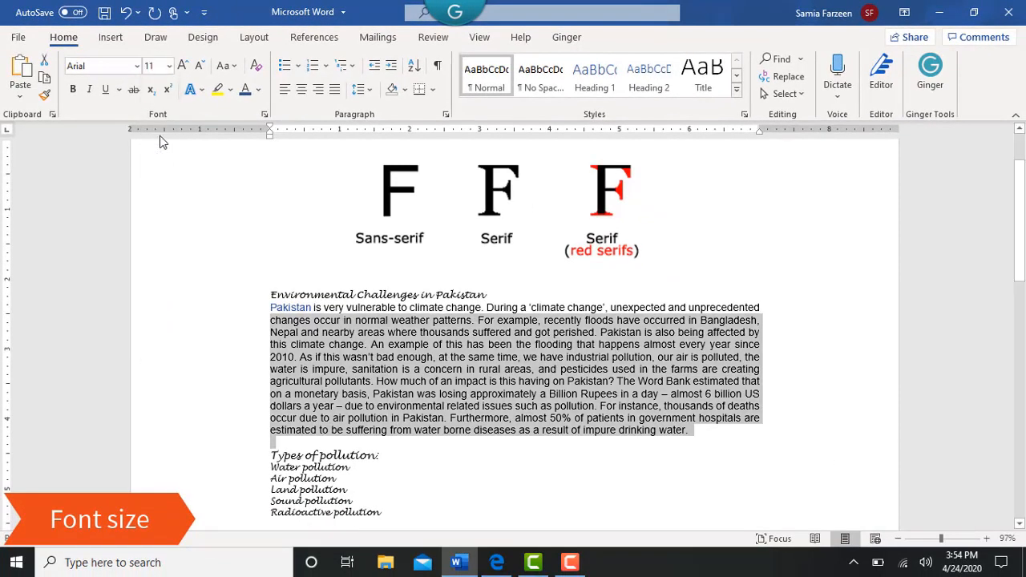
{"action": "left_click", "coordinate": [540, 471]}
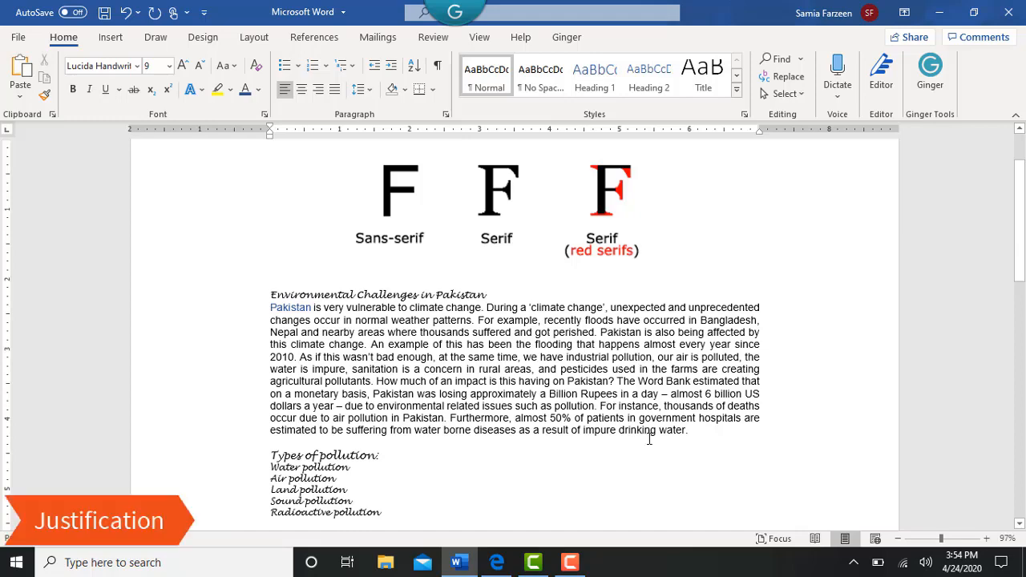
Step: Undo the recent formatting of the body paragraph, including its justification and the blue colour of the word "Pakistan"
{"action": "key", "text": "ctrl+z"}
{"action": "key", "text": "ctrl+z"}
{"action": "key", "text": "ctrl+z"}
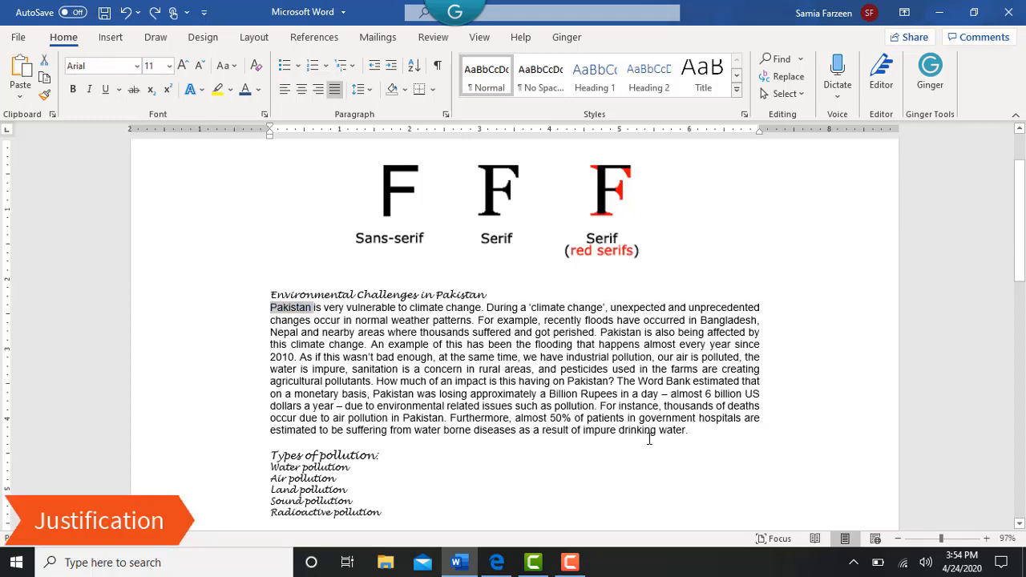
{"action": "key", "text": "ctrl+z"}
{"action": "left_click", "coordinate": [662, 472]}
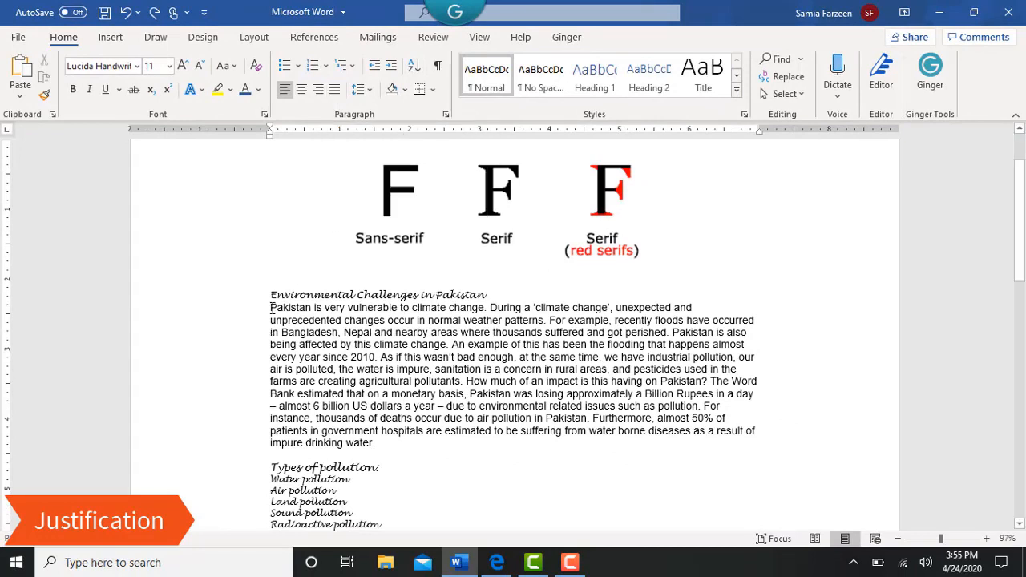
Step: Justify the body paragraph under "Environmental Challenges in Pakistan"
{"action": "left_click_drag", "start_coordinate": [271, 307], "coordinate": [378, 444]}
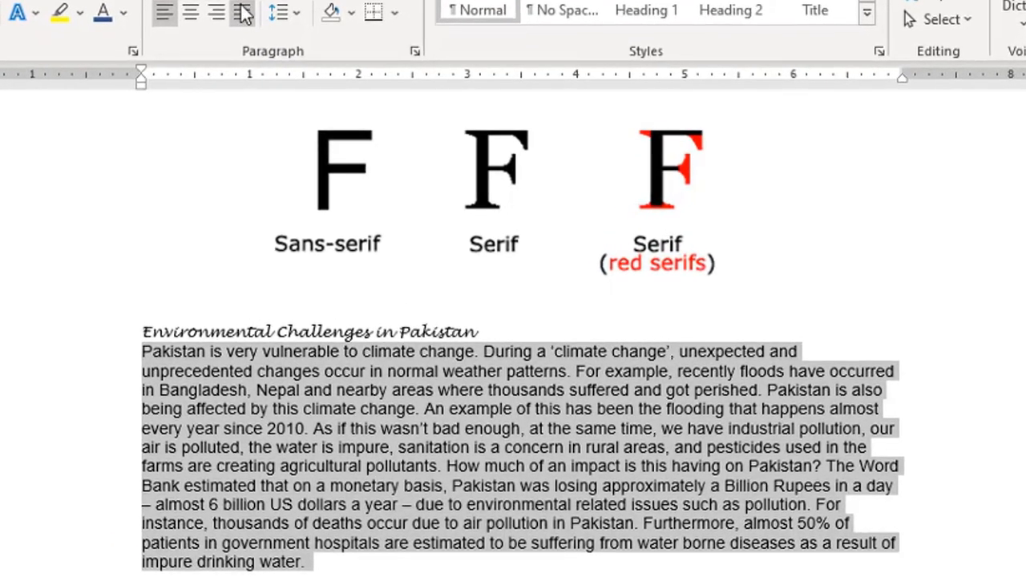
{"action": "left_click", "coordinate": [243, 13]}
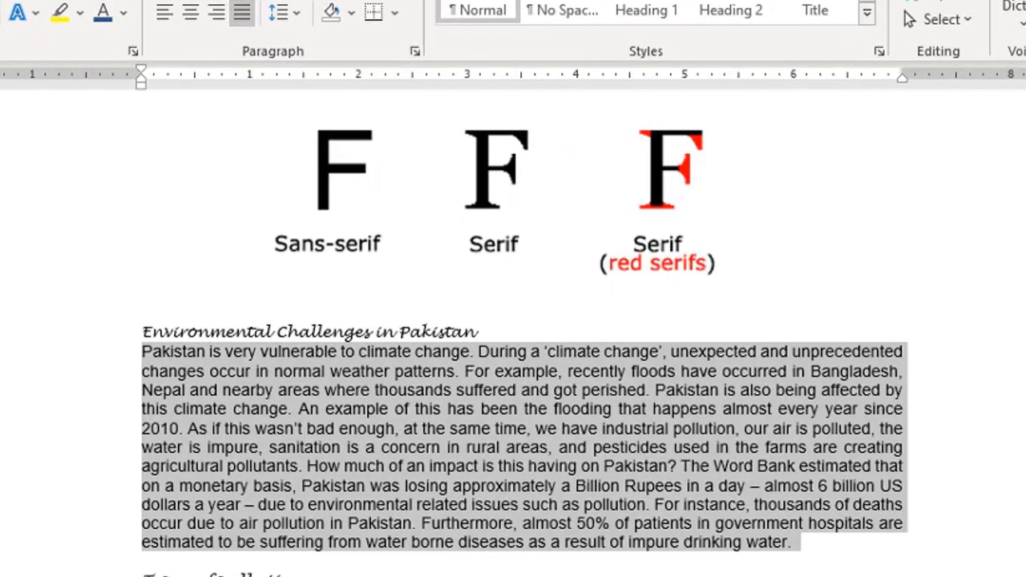
{"action": "left_click", "coordinate": [288, 556]}
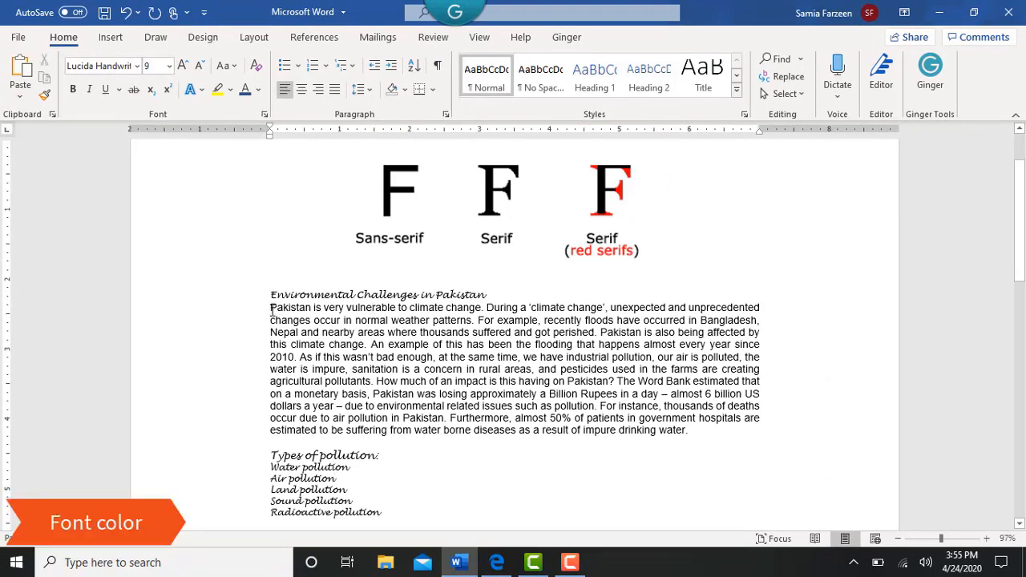
Step: Change the font colour of the first word "Pakistan" in the body paragraph to the dark blue-gray theme colour
{"action": "left_click_drag", "start_coordinate": [271, 309], "coordinate": [315, 310]}
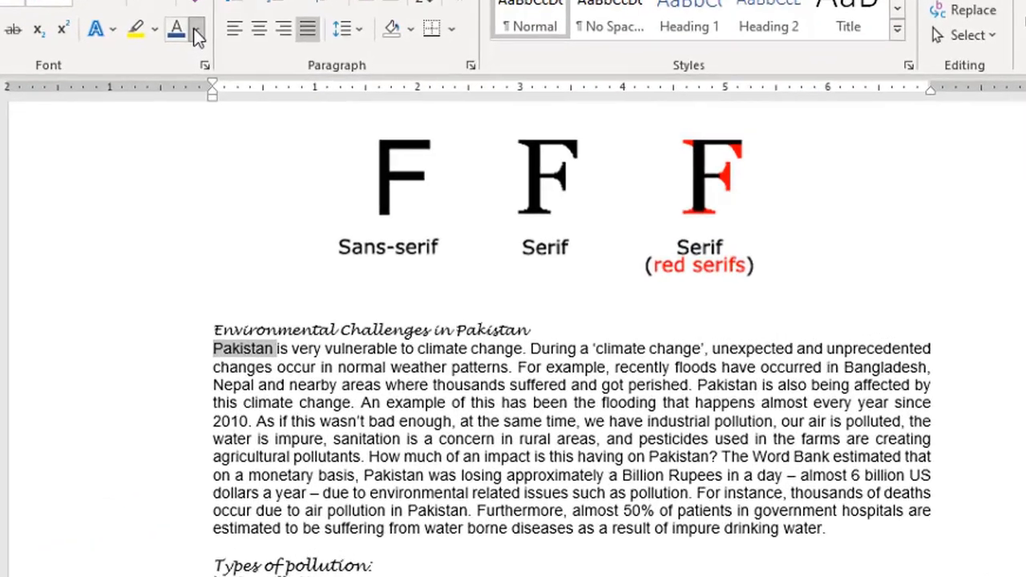
{"action": "left_click", "coordinate": [258, 93]}
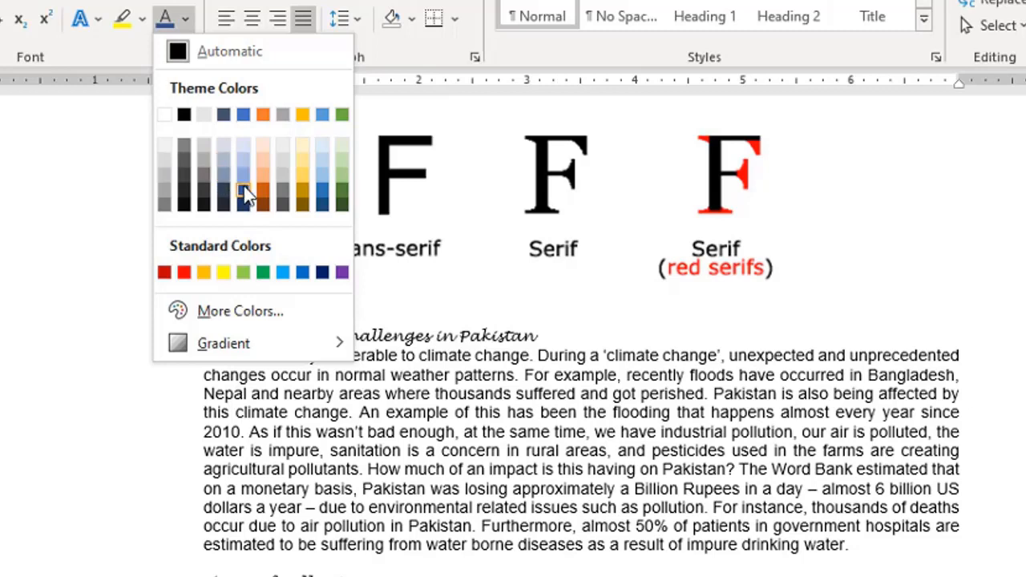
{"action": "left_click", "coordinate": [222, 115]}
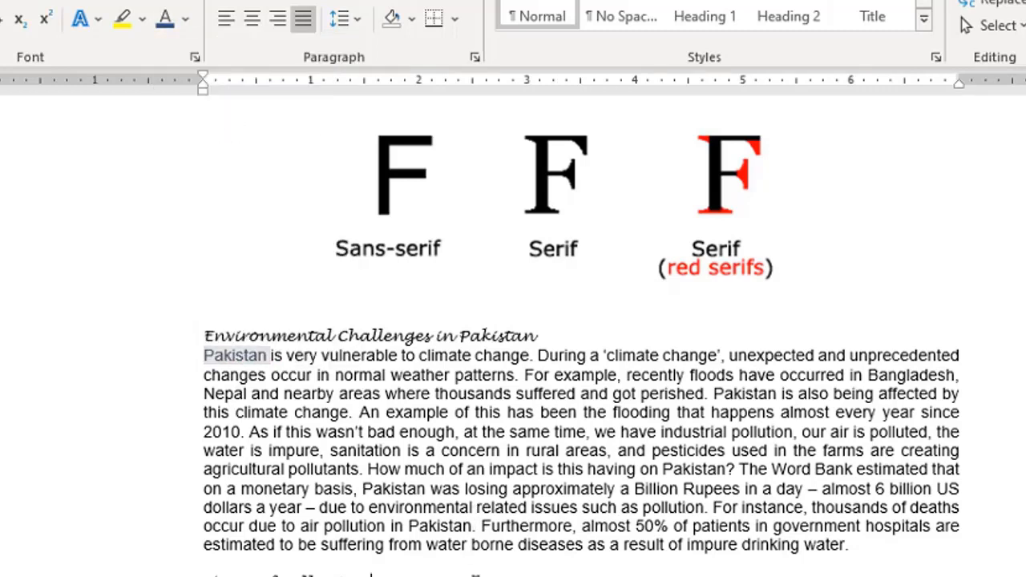
{"action": "left_click", "coordinate": [370, 574]}
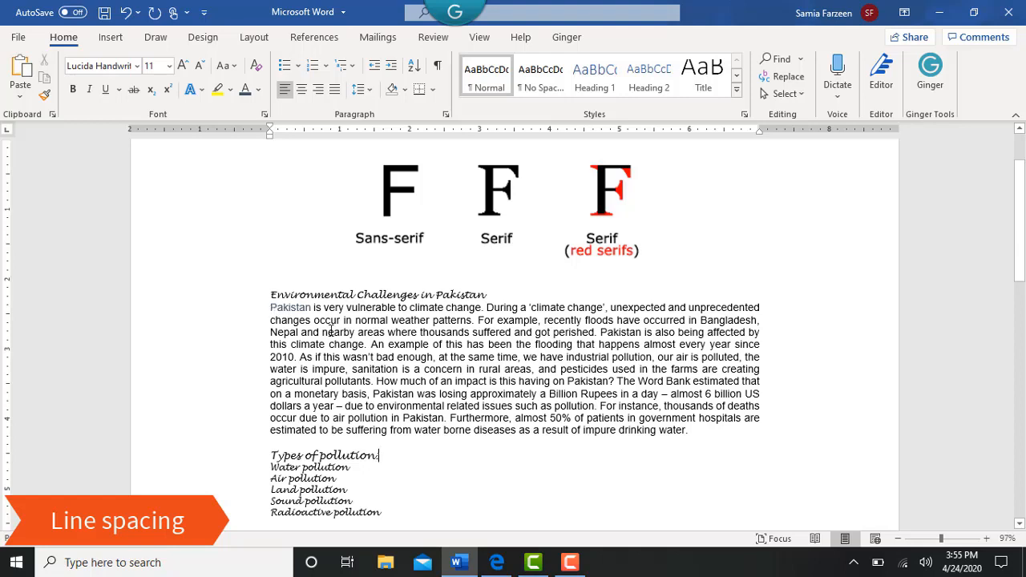
Step: Set the line spacing of the body paragraph under "Environmental Challenges in Pakistan" to 1.15
{"action": "left_click_drag", "start_coordinate": [331, 331], "coordinate": [554, 458]}
{"action": "left_click_drag", "start_coordinate": [632, 451], "coordinate": [703, 435]}
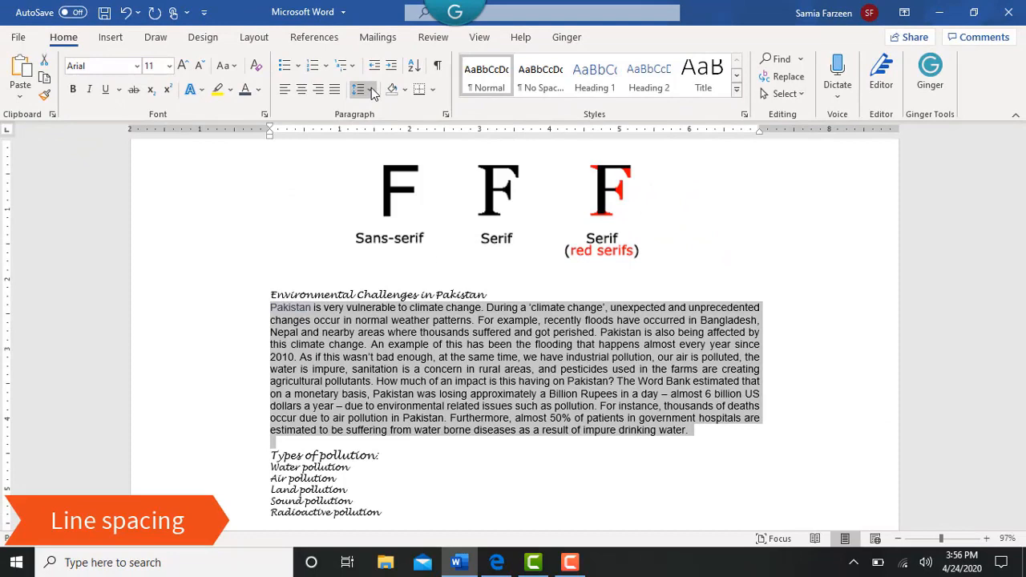
{"action": "left_click", "coordinate": [394, 165]}
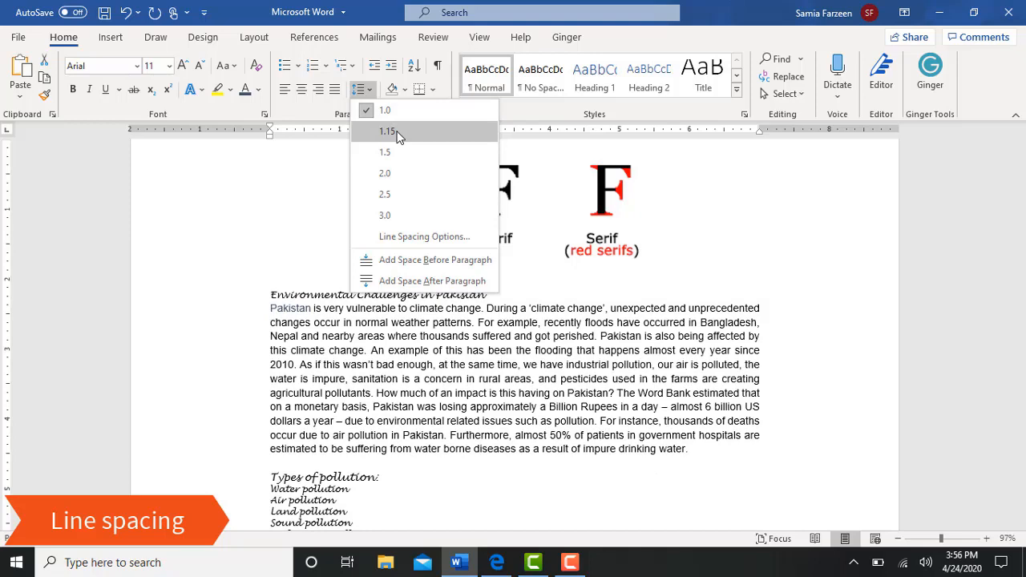
{"action": "left_click", "coordinate": [396, 133]}
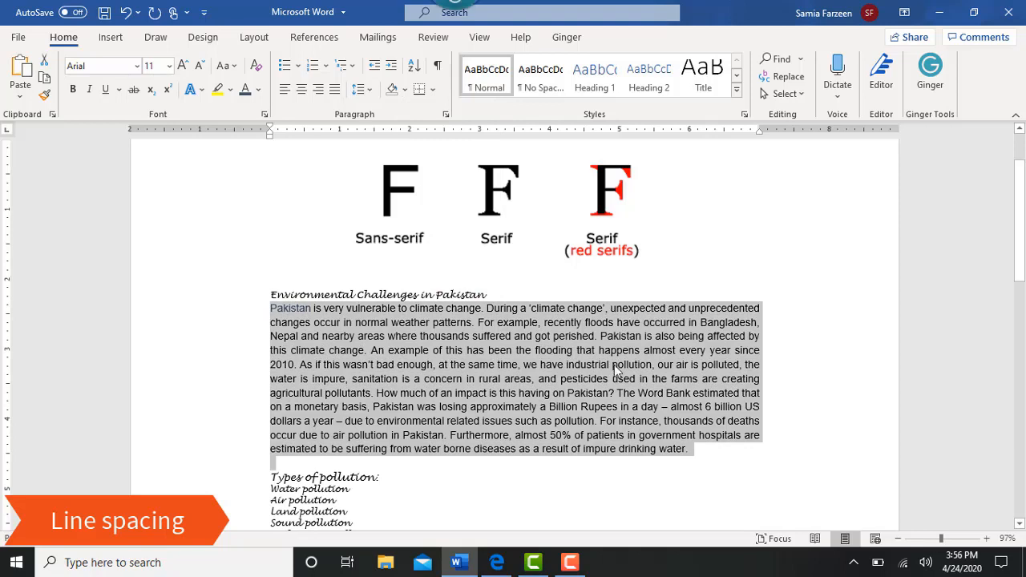
{"action": "left_click", "coordinate": [661, 480]}
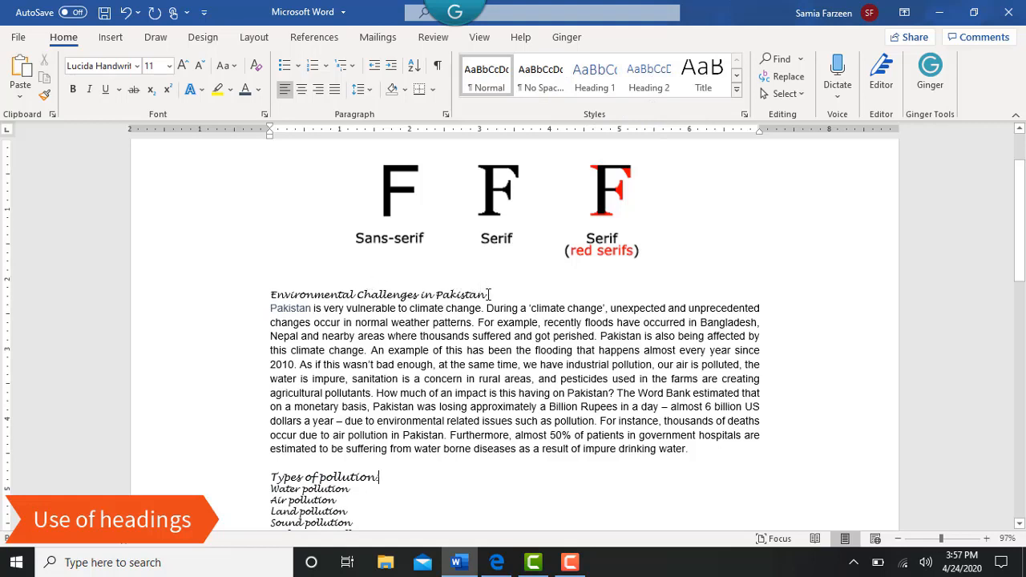
Step: Format the heading "Environmental Challenges in Pakistan" as bold 14-point Arial
{"action": "left_click_drag", "start_coordinate": [490, 294], "coordinate": [287, 301]}
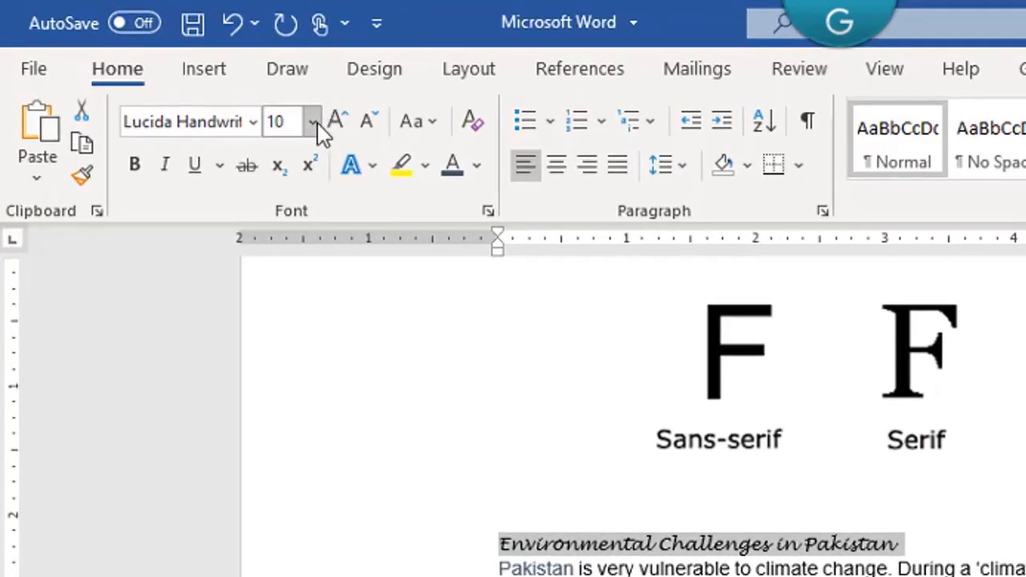
{"action": "left_click", "coordinate": [168, 66]}
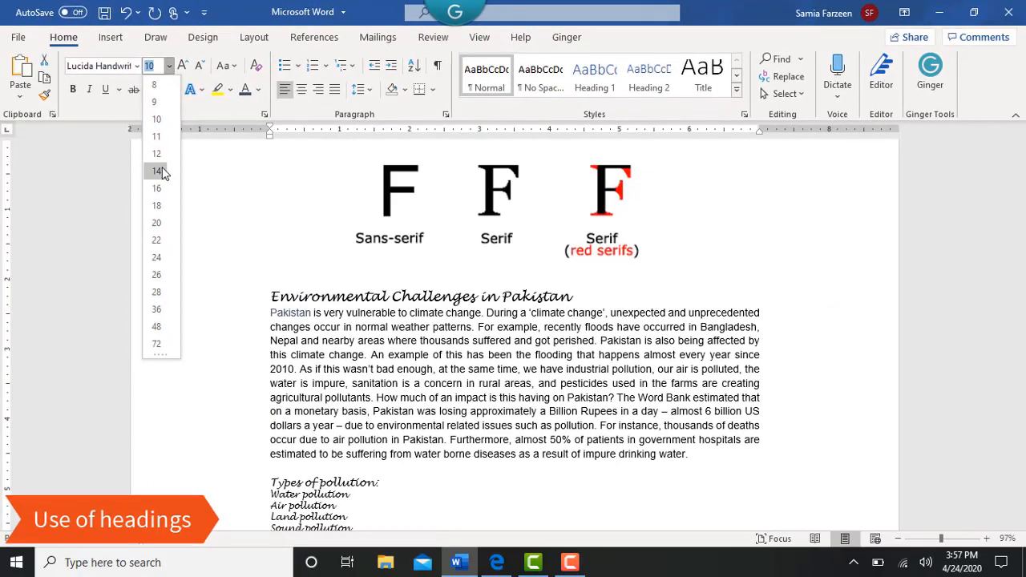
{"action": "left_click", "coordinate": [159, 171]}
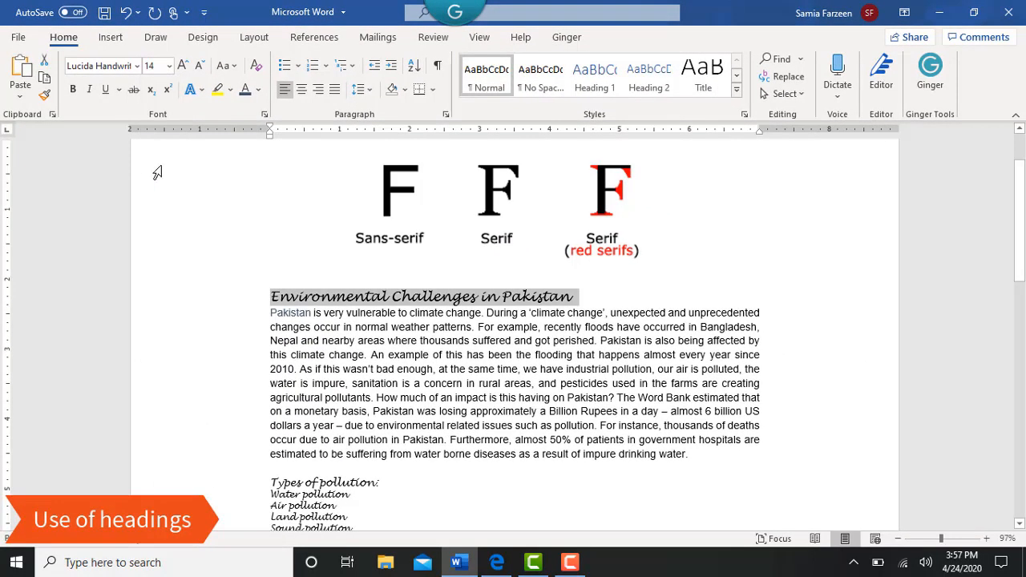
{"action": "left_click", "coordinate": [140, 71]}
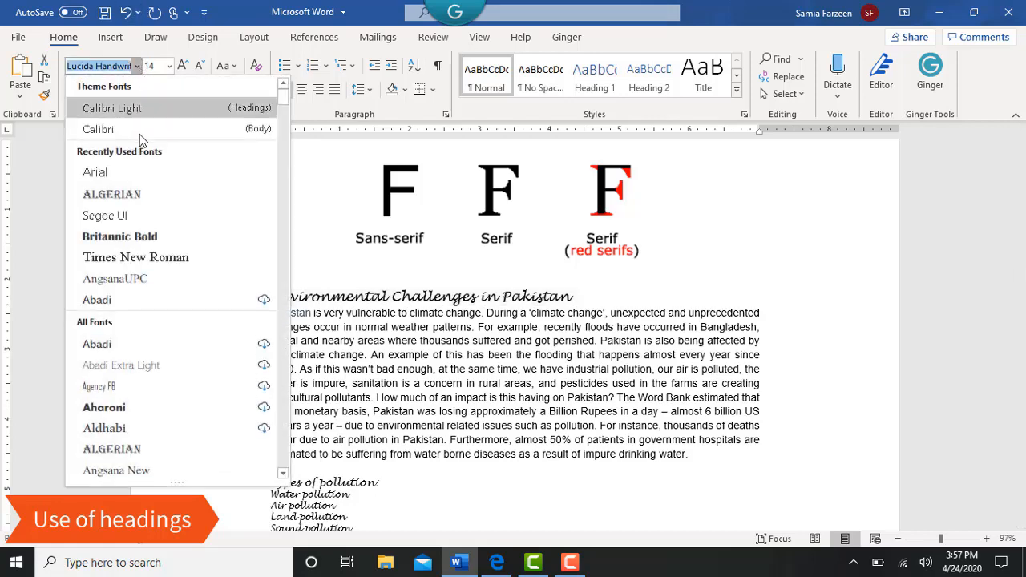
{"action": "left_click", "coordinate": [137, 172]}
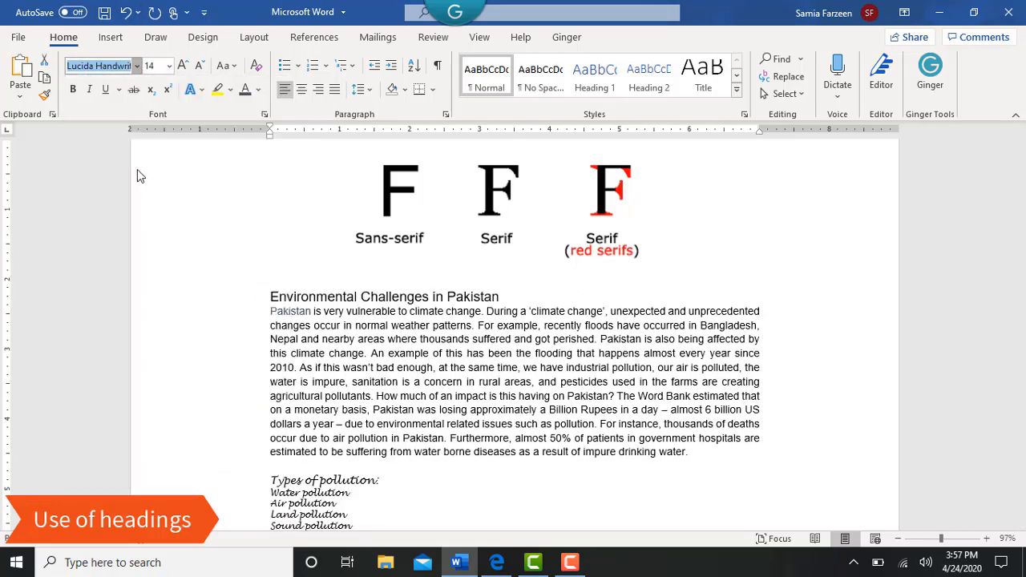
{"action": "left_click", "coordinate": [72, 89]}
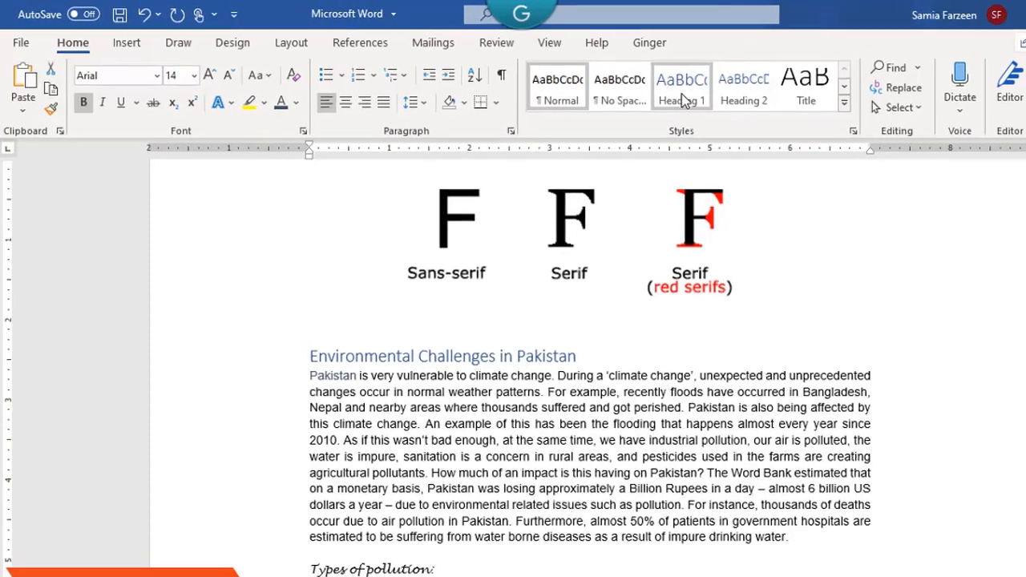
Step: Update the Heading 1 style to match the formatting of the selected "Environmental Challenges in Pakistan" heading
{"action": "right_click", "coordinate": [610, 89]}
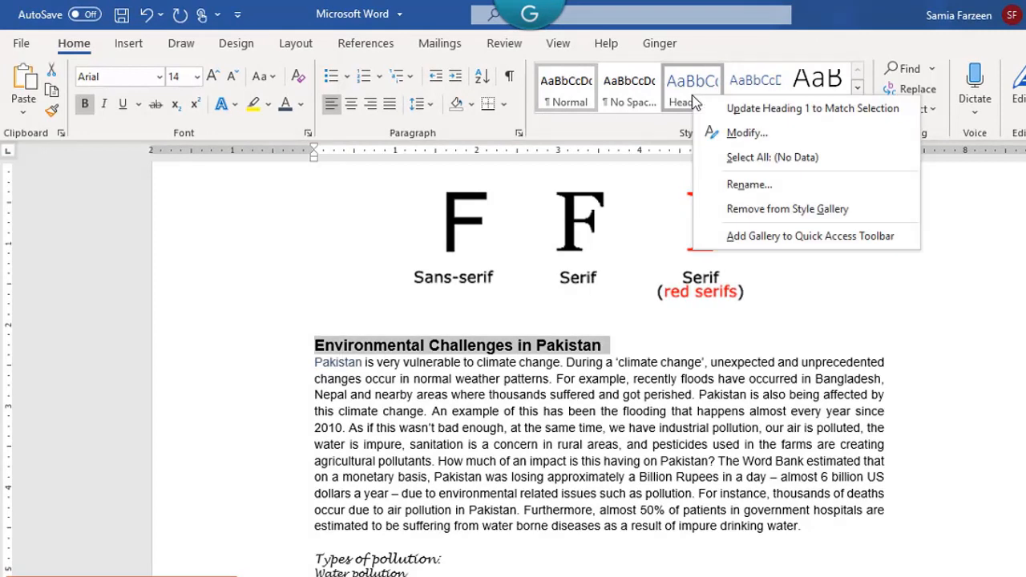
{"action": "left_click", "coordinate": [747, 110]}
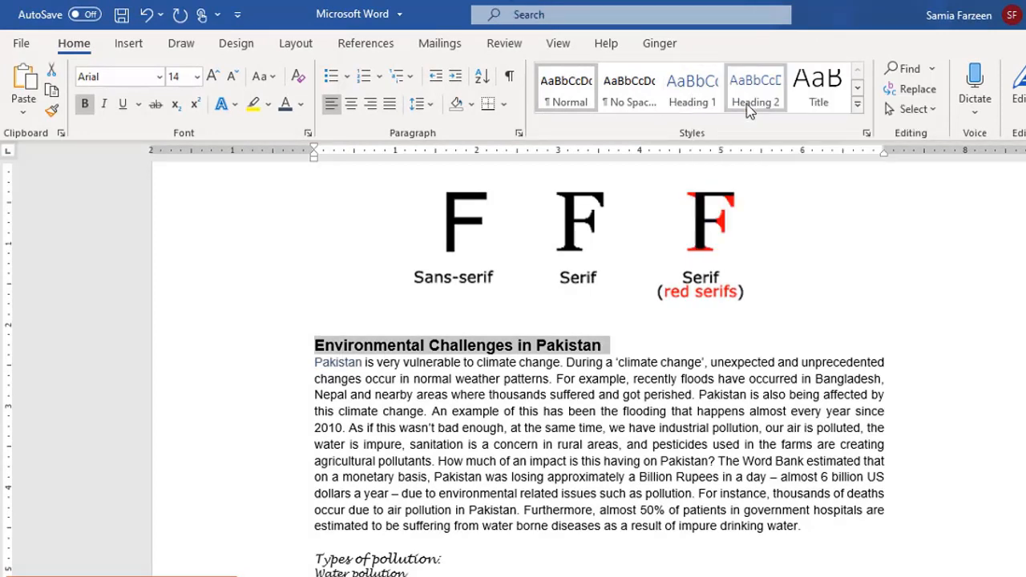
{"action": "left_click", "coordinate": [738, 327]}
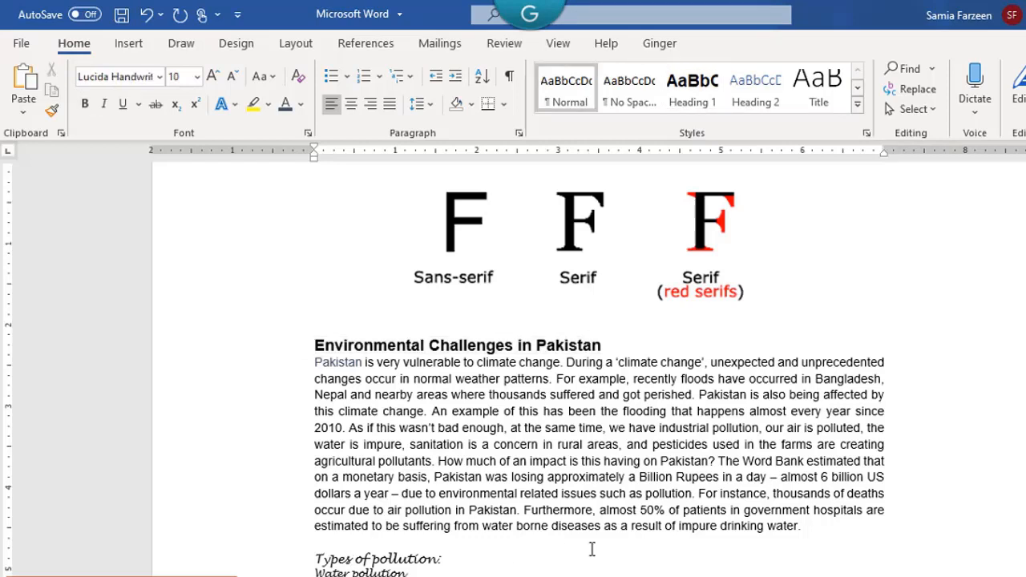
Step: Apply the Heading 1 style to the "Types of pollution:" line
{"action": "key", "text": "Down"}
{"action": "key", "text": "Down"}
{"action": "key", "text": "Down"}
{"action": "key", "text": "Down"}
{"action": "key", "text": "Down"}
{"action": "key", "text": "Down"}
{"action": "key", "text": "Down"}
{"action": "key", "text": "Down"}
{"action": "key", "text": "Down"}
{"action": "key", "text": "Down"}
{"action": "key", "text": "Down"}
{"action": "key", "text": "Down"}
{"action": "key", "text": "Down"}
{"action": "key", "text": "Down"}
{"action": "key", "text": "Down"}
{"action": "key", "text": "Down"}
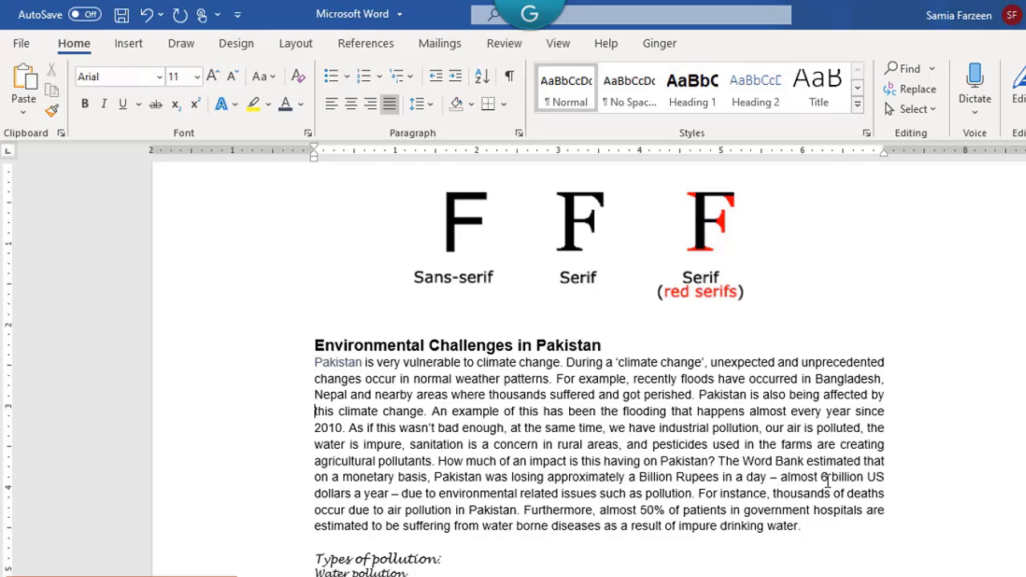
{"action": "key", "text": "Down"}
{"action": "key", "text": "Down"}
{"action": "key", "text": "Down"}
{"action": "key", "text": "Down"}
{"action": "key", "text": "Down"}
{"action": "key", "text": "Down"}
{"action": "key", "text": "Down"}
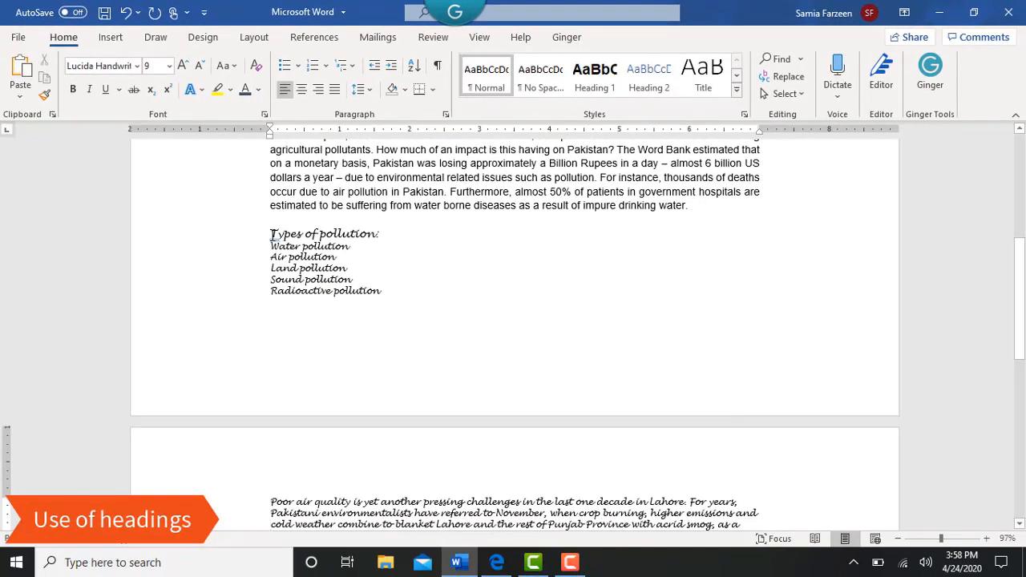
{"action": "left_click_drag", "start_coordinate": [272, 234], "coordinate": [390, 234]}
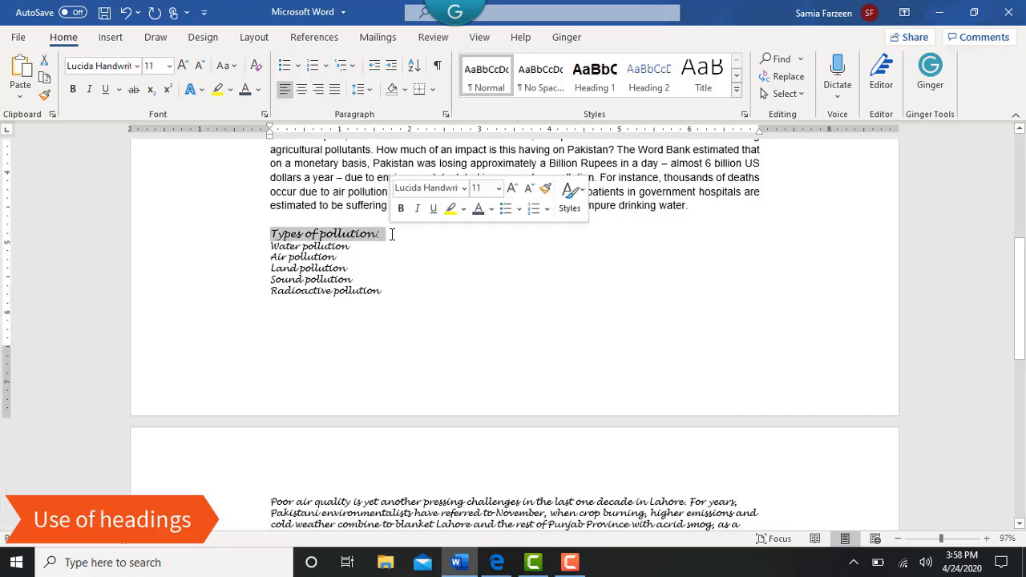
{"action": "left_click", "coordinate": [603, 80]}
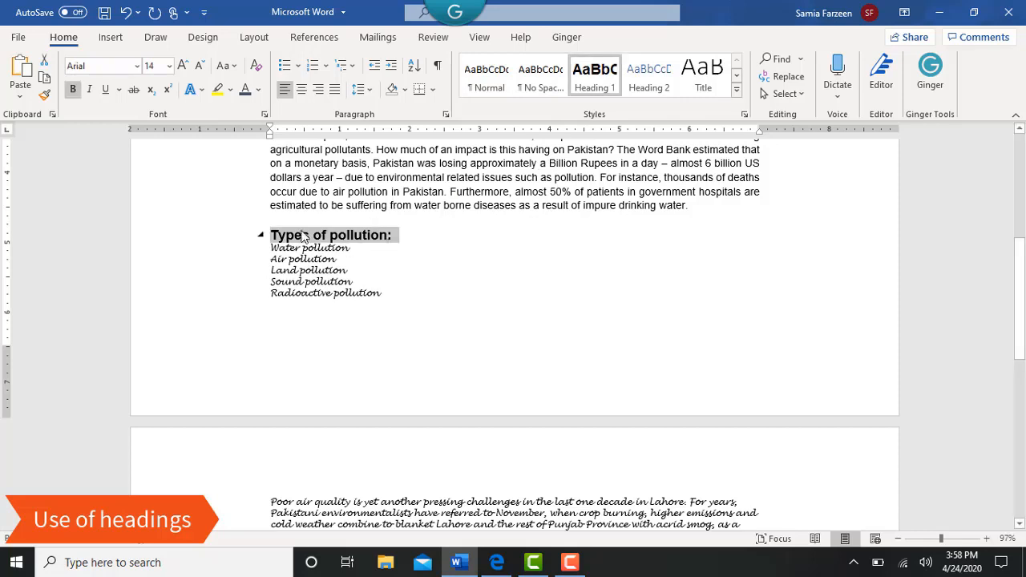
{"action": "left_click", "coordinate": [415, 248]}
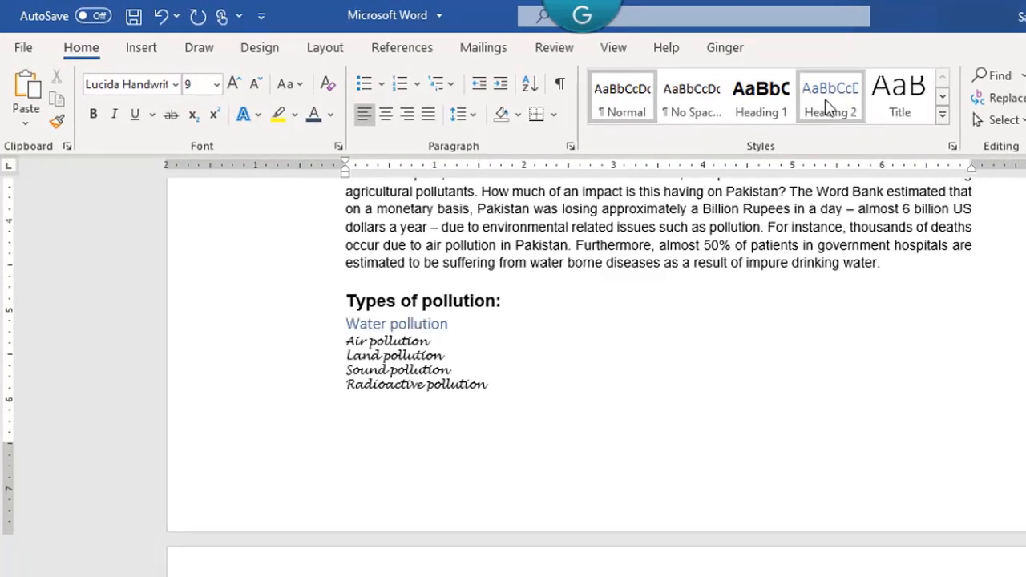
Step: Update the Normal style to match the formatting of "agricultural pollutants." in the paragraph under "Environmental Challenges in Pakistan"
{"action": "scroll", "coordinate": [540, 405], "scroll_direction": "up", "scroll_amount": 3}
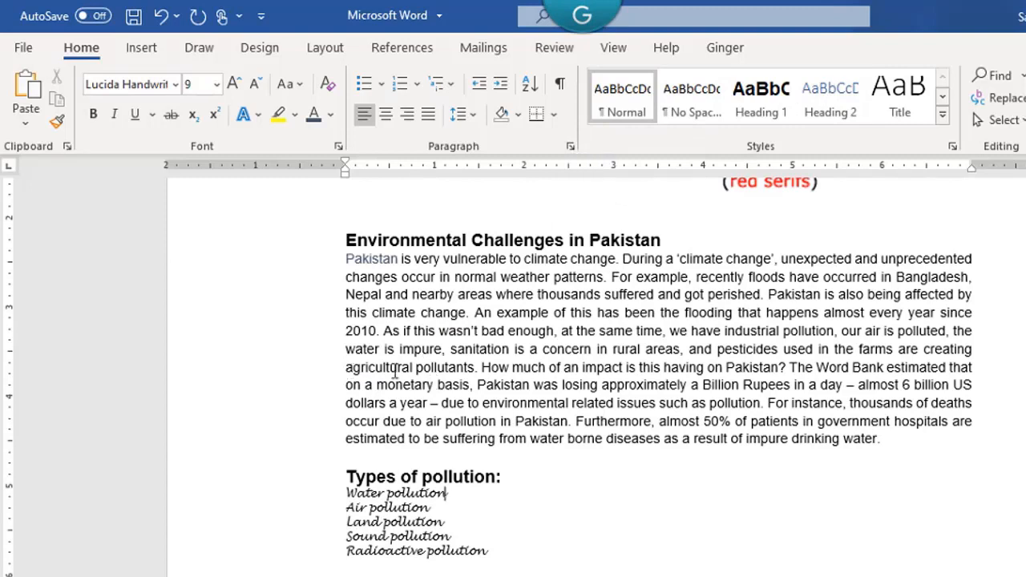
{"action": "left_click_drag", "start_coordinate": [394, 369], "coordinate": [484, 372]}
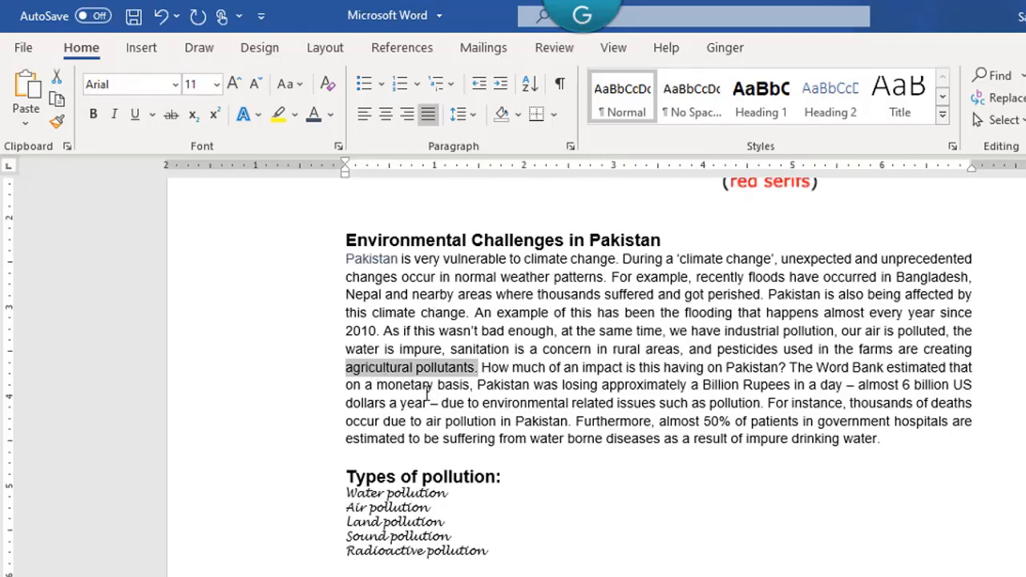
{"action": "right_click", "coordinate": [633, 99]}
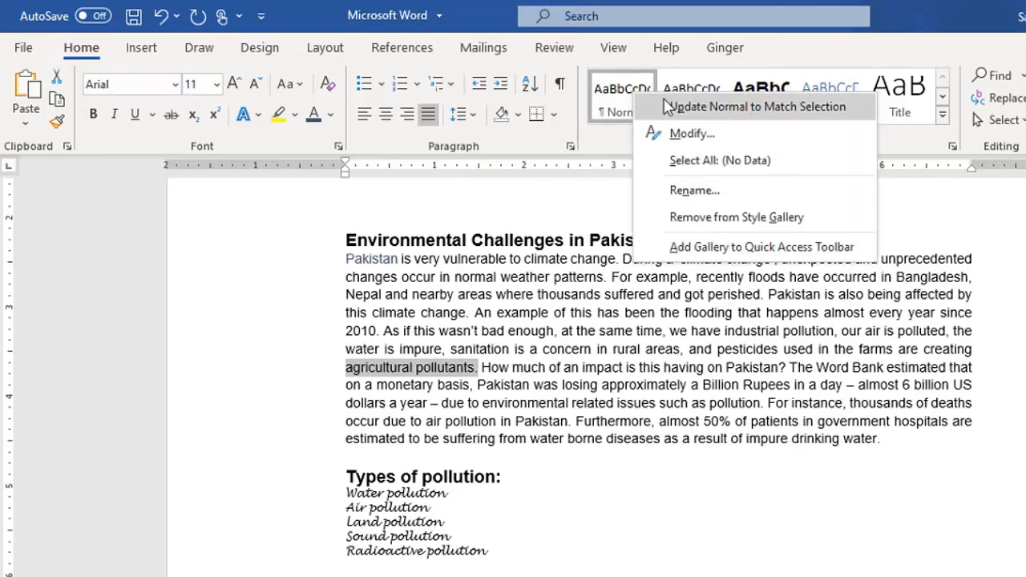
{"action": "left_click", "coordinate": [667, 107]}
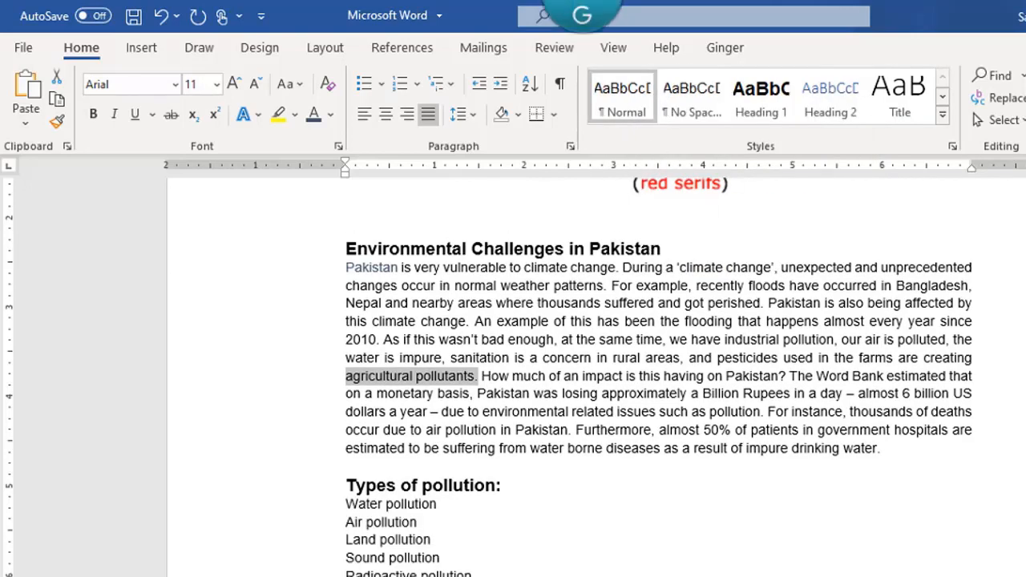
Step: Apply the Normal style to the five pollution types listed under "Types of pollution:"
{"action": "left_click", "coordinate": [510, 522]}
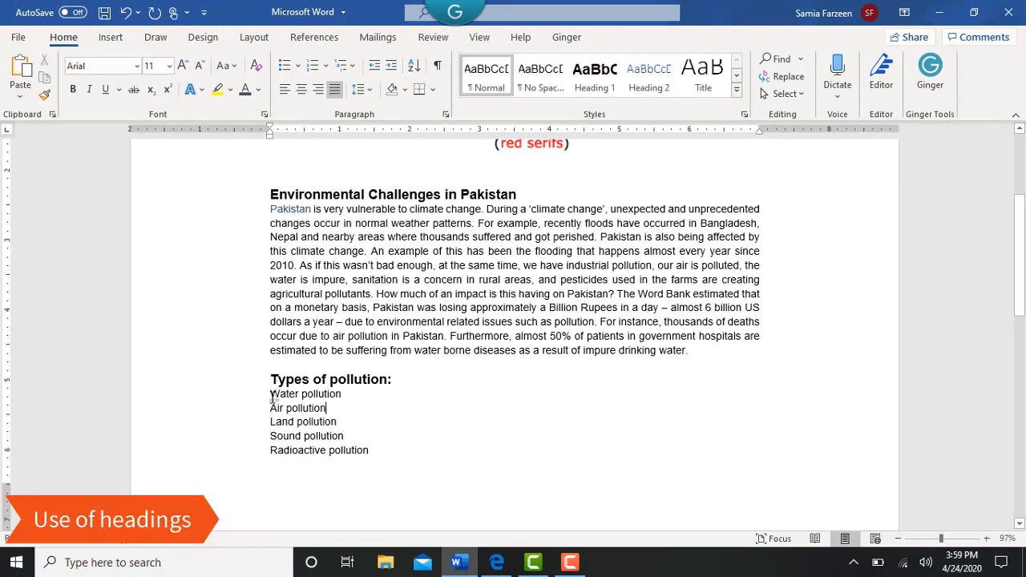
{"action": "left_click_drag", "start_coordinate": [272, 396], "coordinate": [376, 454]}
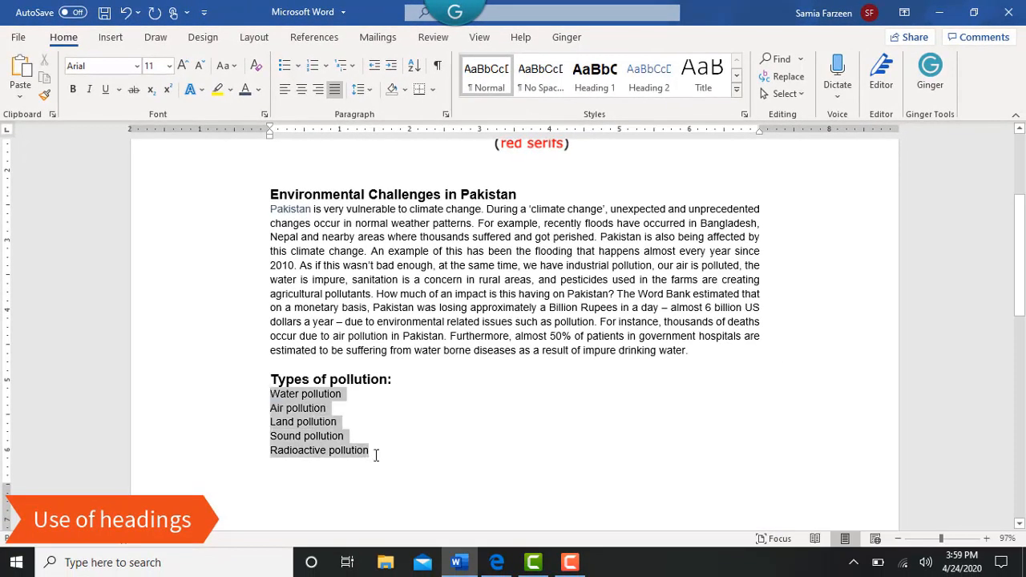
{"action": "left_click", "coordinate": [493, 73]}
{"action": "left_click", "coordinate": [494, 73]}
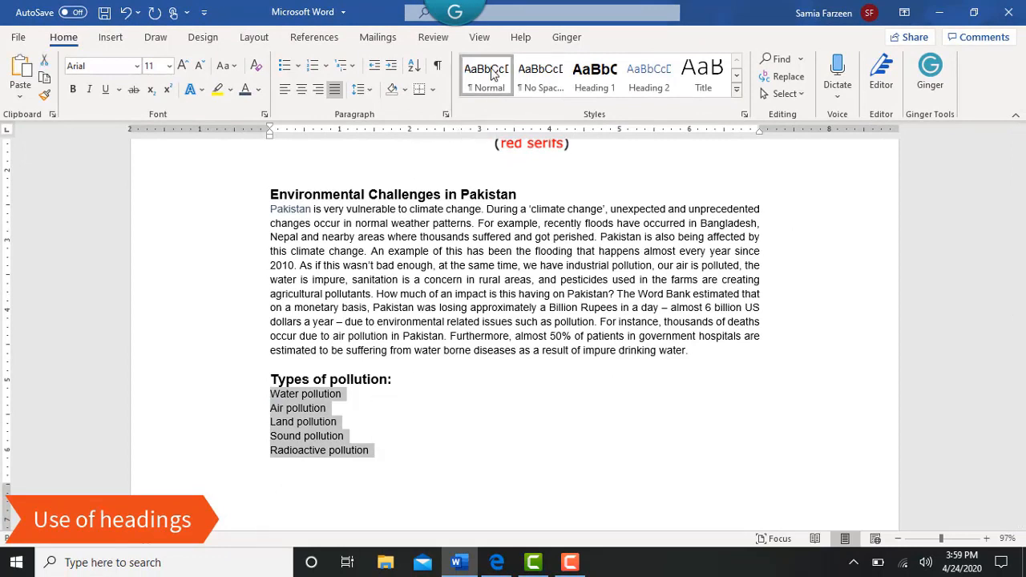
{"action": "left_click", "coordinate": [566, 395]}
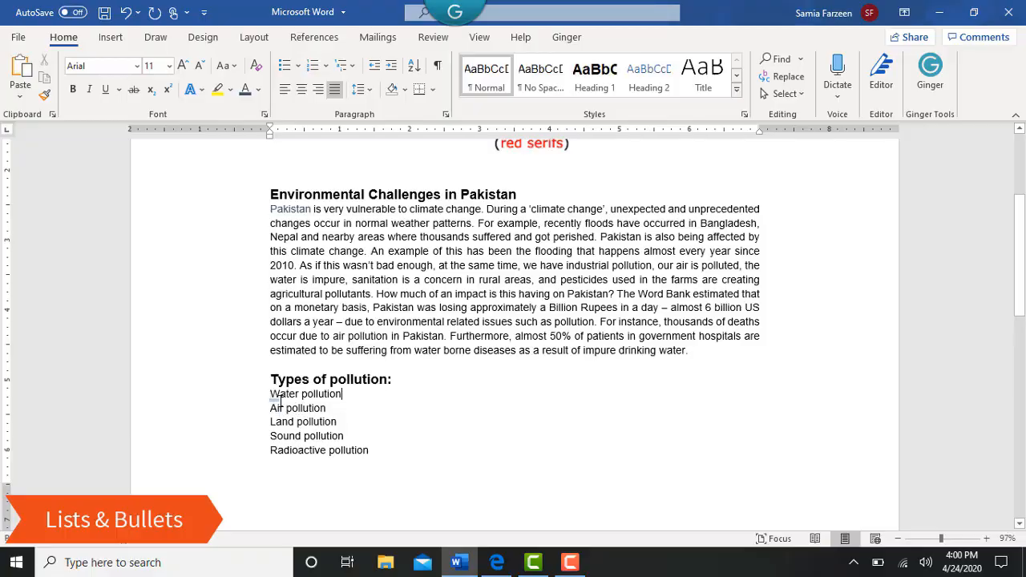
Step: Format the lines from "Water pollution" to "Radioactive pollution" as a bulleted list with solid round bullets
{"action": "left_click_drag", "start_coordinate": [273, 394], "coordinate": [396, 462]}
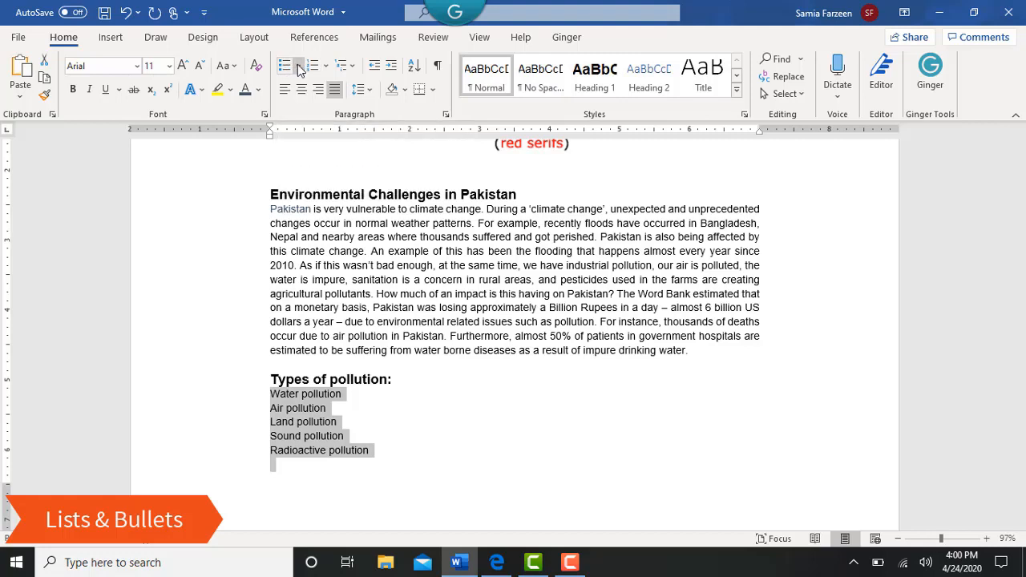
{"action": "left_click", "coordinate": [298, 67]}
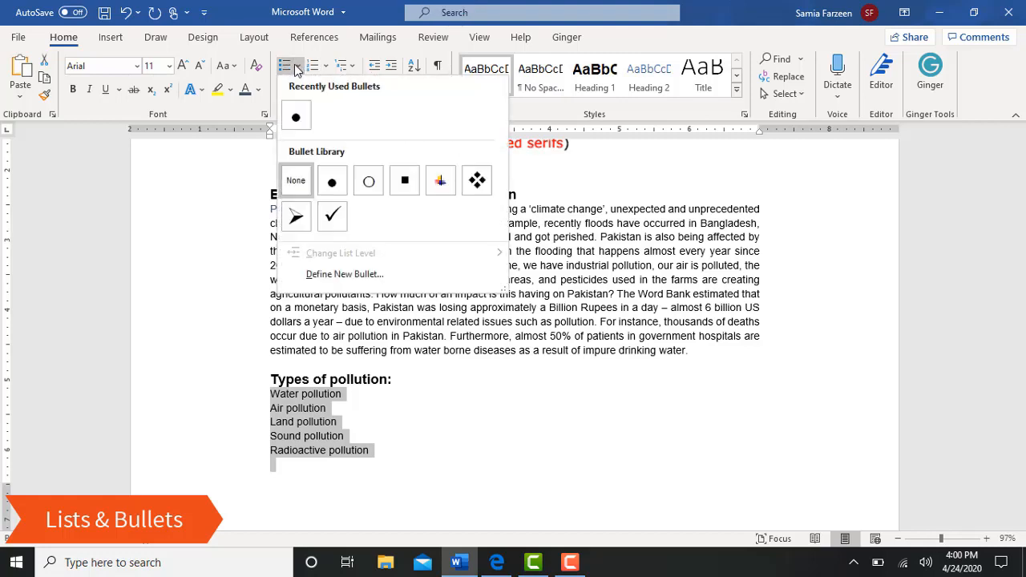
{"action": "left_click", "coordinate": [298, 117]}
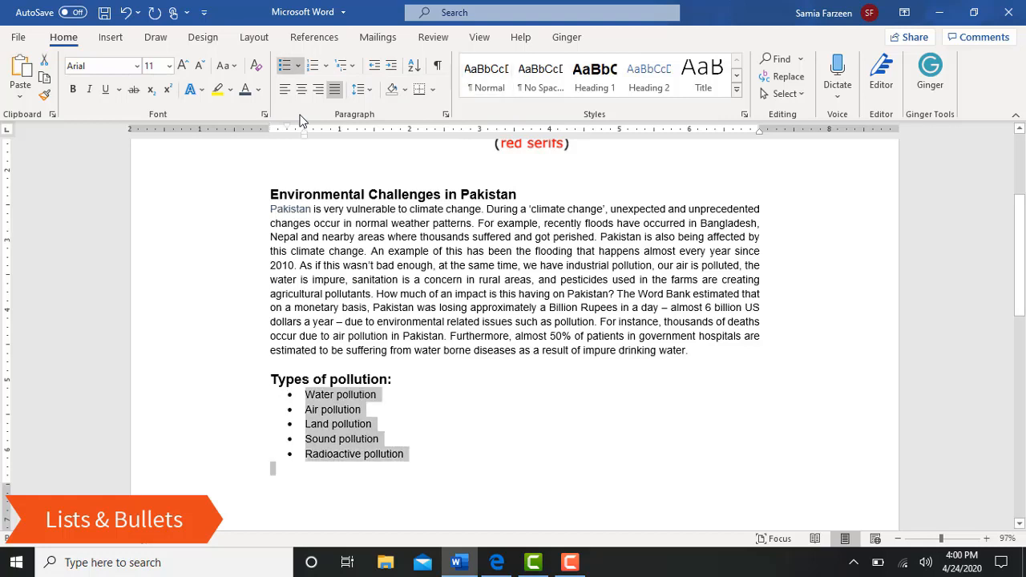
{"action": "left_click", "coordinate": [459, 427]}
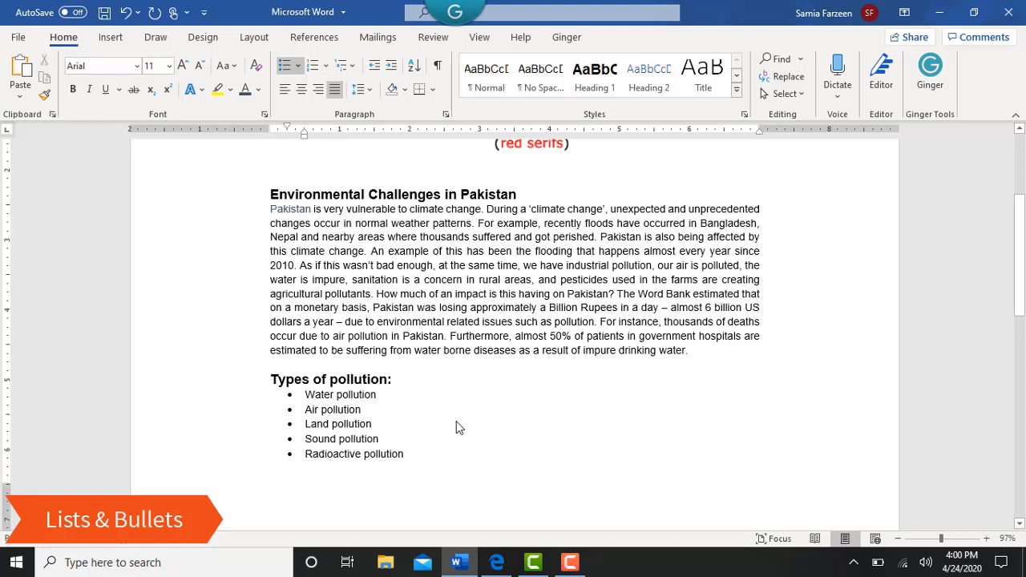
{"action": "left_click", "coordinate": [518, 453]}
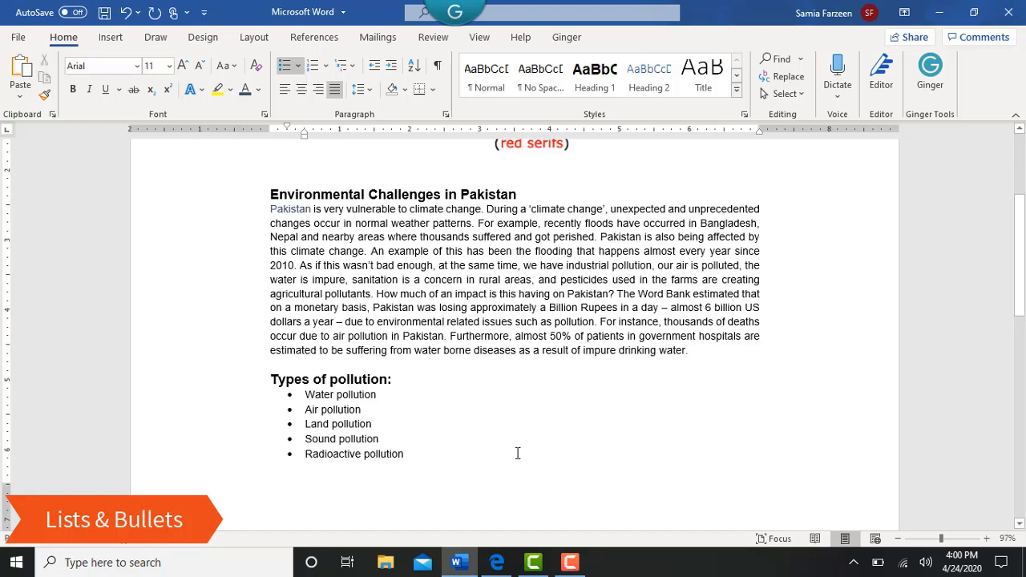